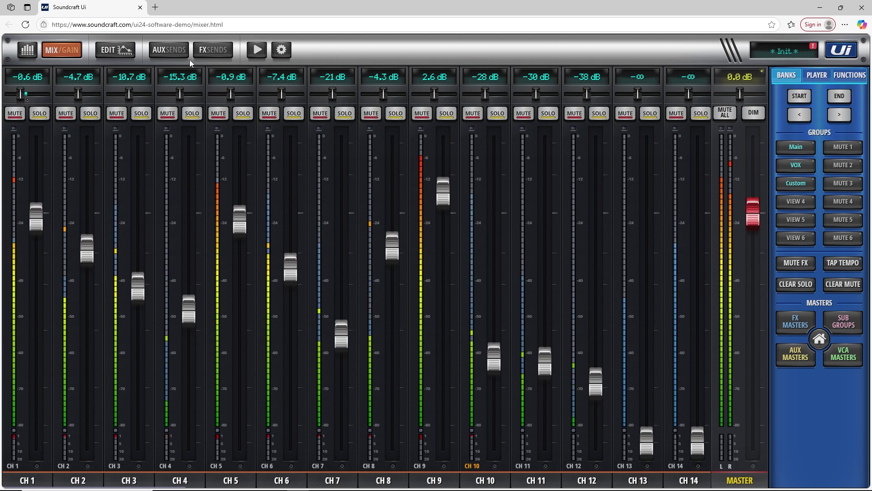
- Show the AUX 2 send mix and open the AUX 2 bus options menu
left_click(166, 51)
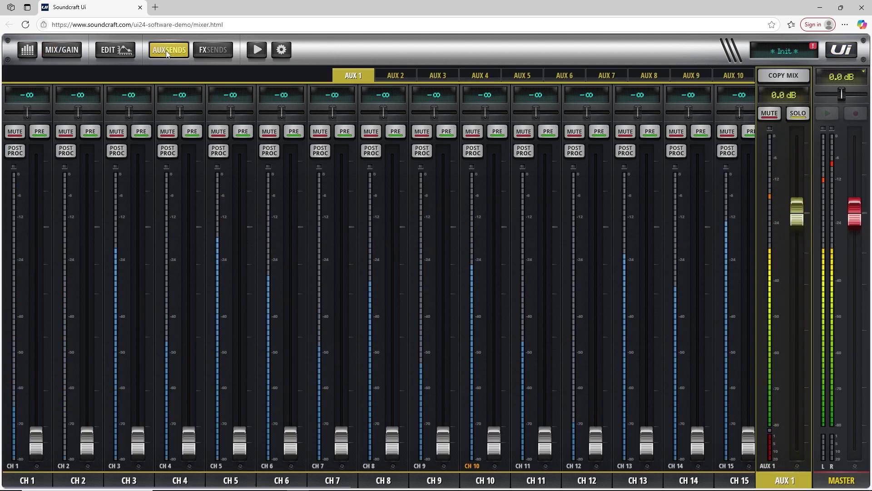
left_click(391, 75)
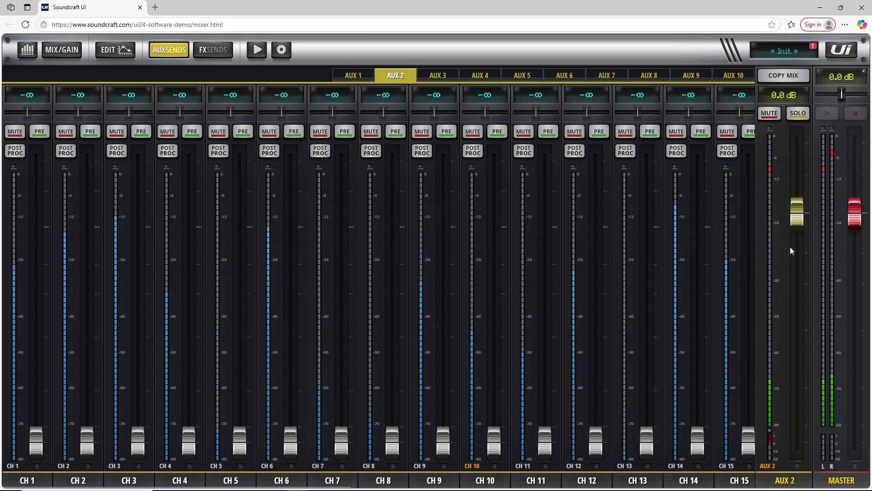
left_click(786, 481)
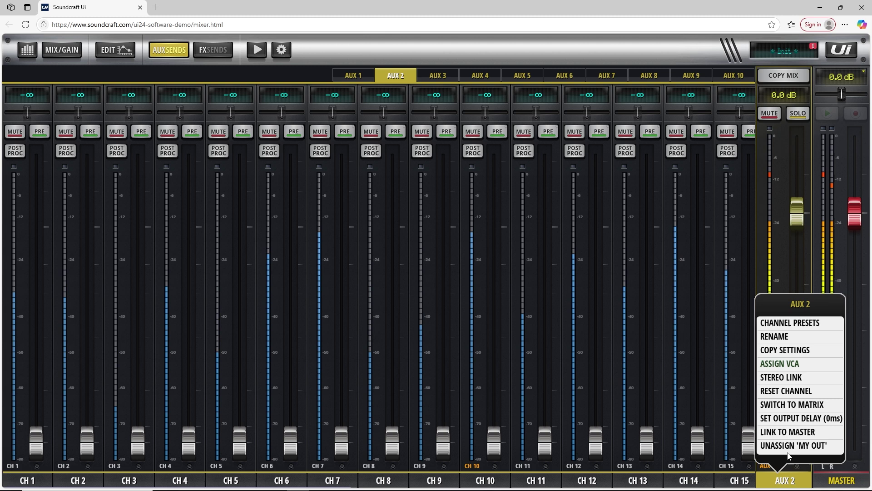
- Switch AUX 2 to matrix MTX 2 and select the SUB 1–4 send strips
left_click(791, 406)
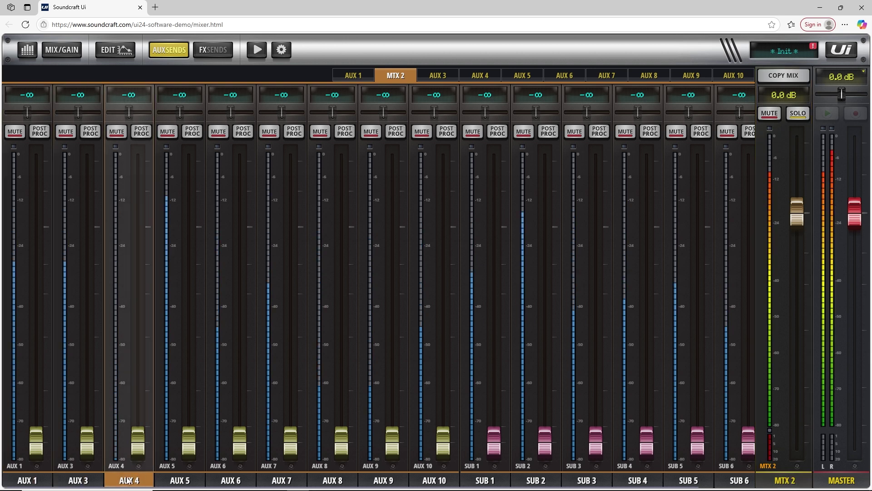
left_click(490, 481)
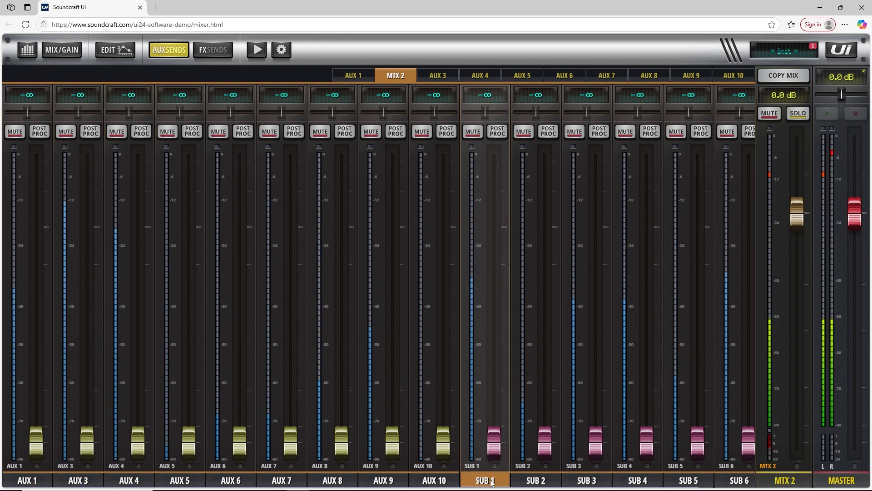
left_click(537, 481)
left_click(586, 482)
left_click(631, 481)
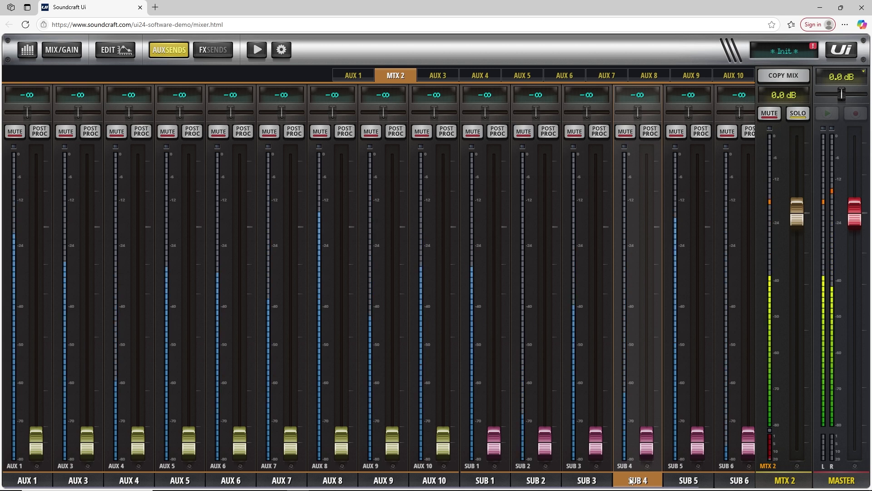
scroll(693, 362, "right", 2)
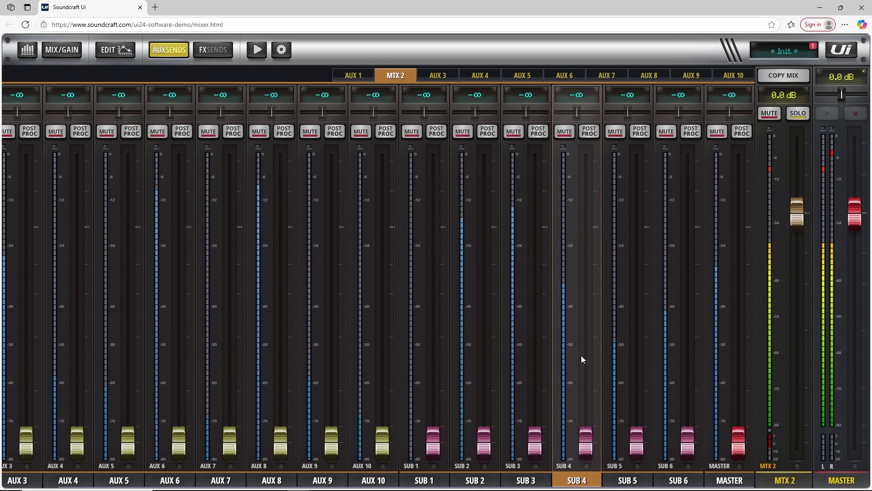
- Raise the MASTER send fader into MTX 2 to -7.9 dB
left_click_drag(738, 441, 731, 285)
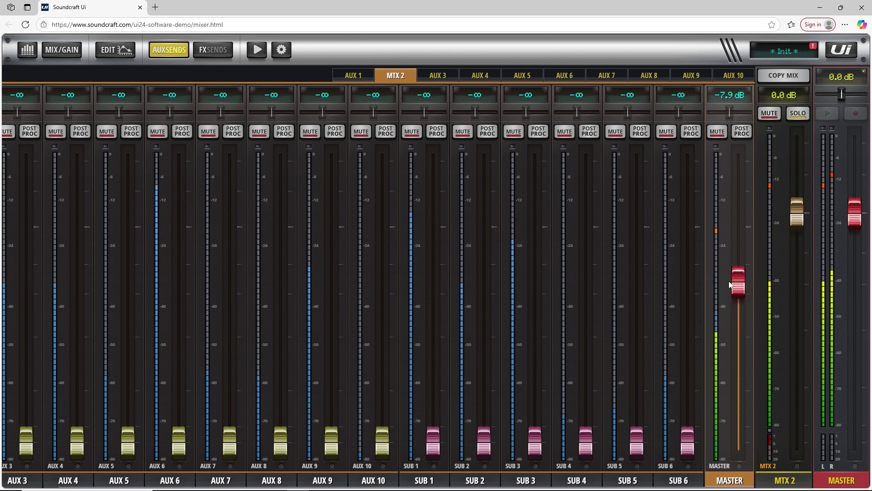